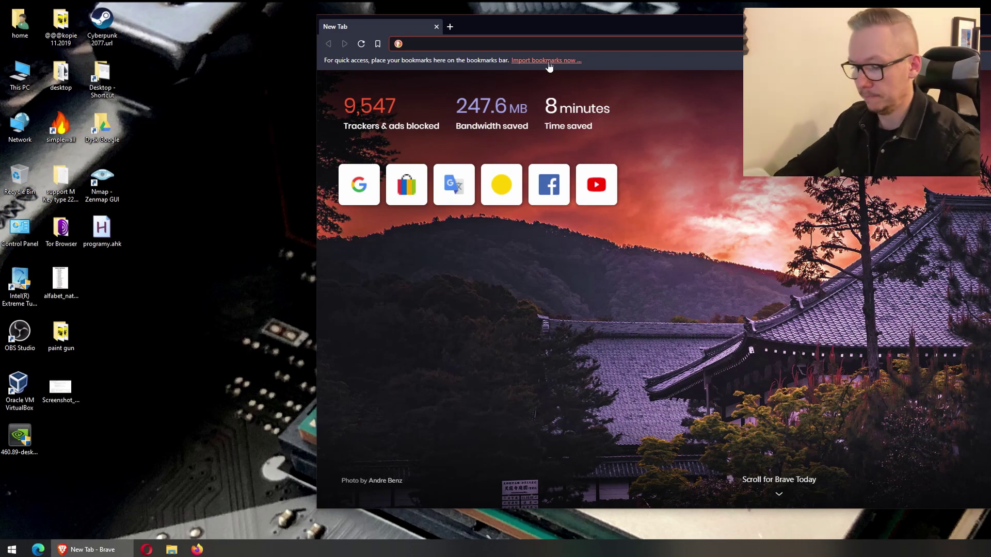
Step: Open anydesk.com from the 'any' address-bar suggestion and download and save the Windows AnyDesk.exe
{"action": "type", "text": "anydesk.com"}
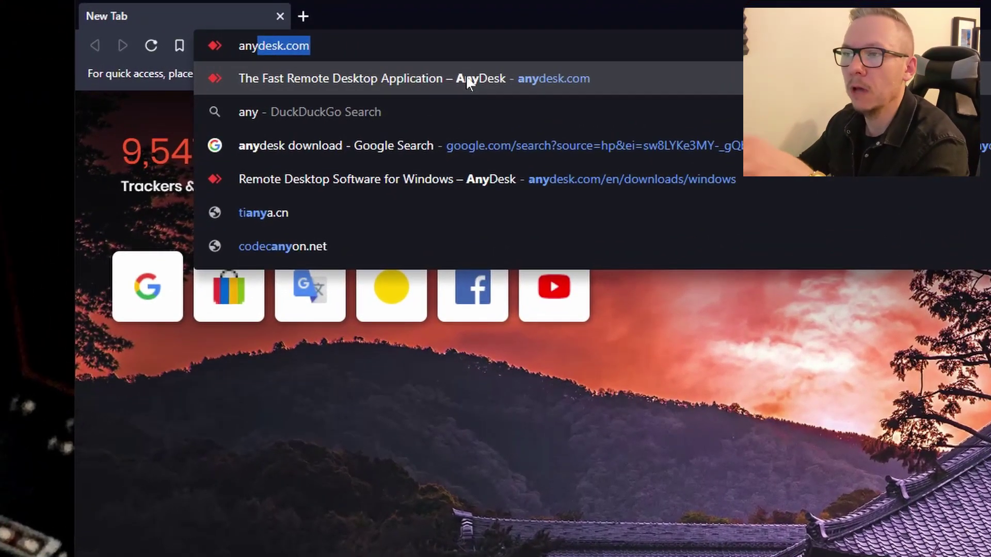
{"action": "left_click", "coordinate": [468, 83]}
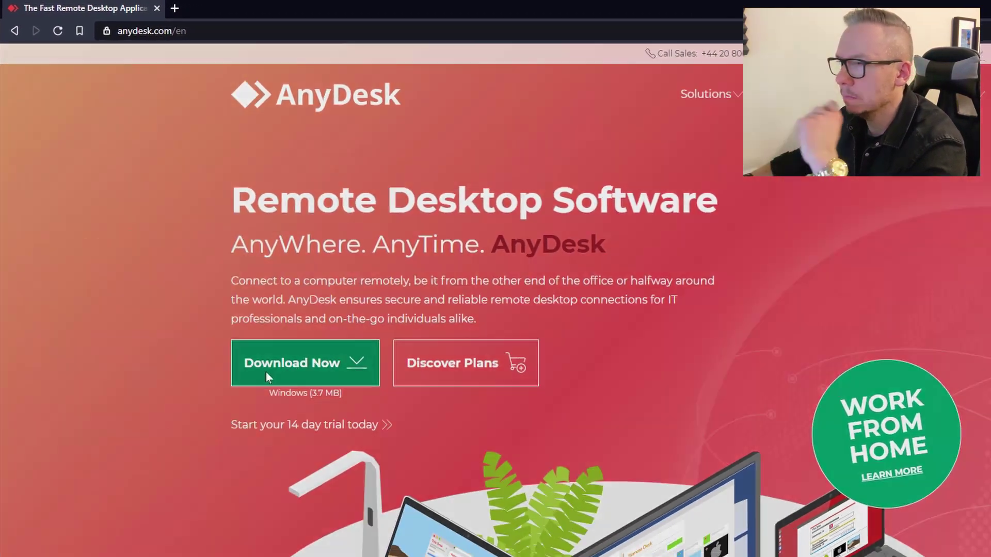
{"action": "left_click", "coordinate": [351, 454]}
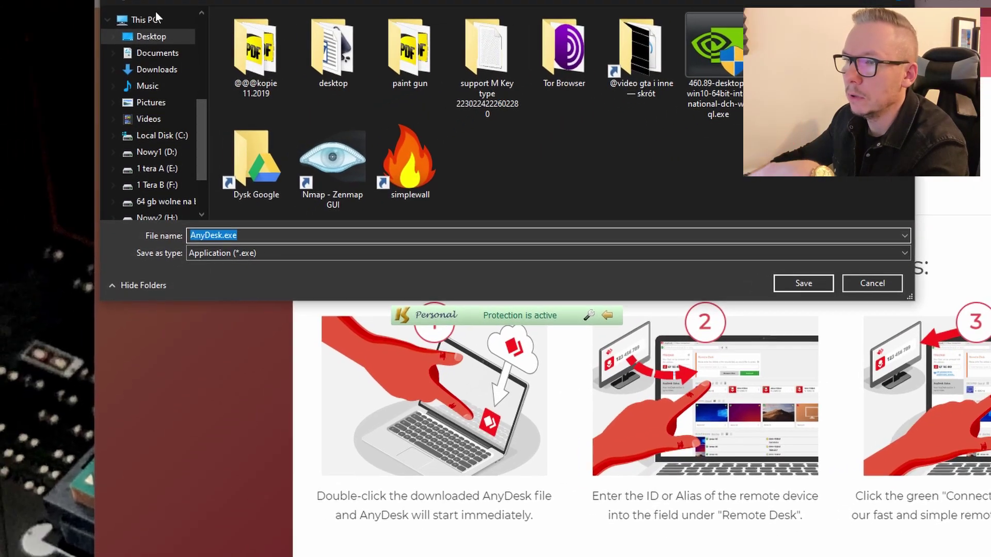
{"action": "key", "text": "Return"}
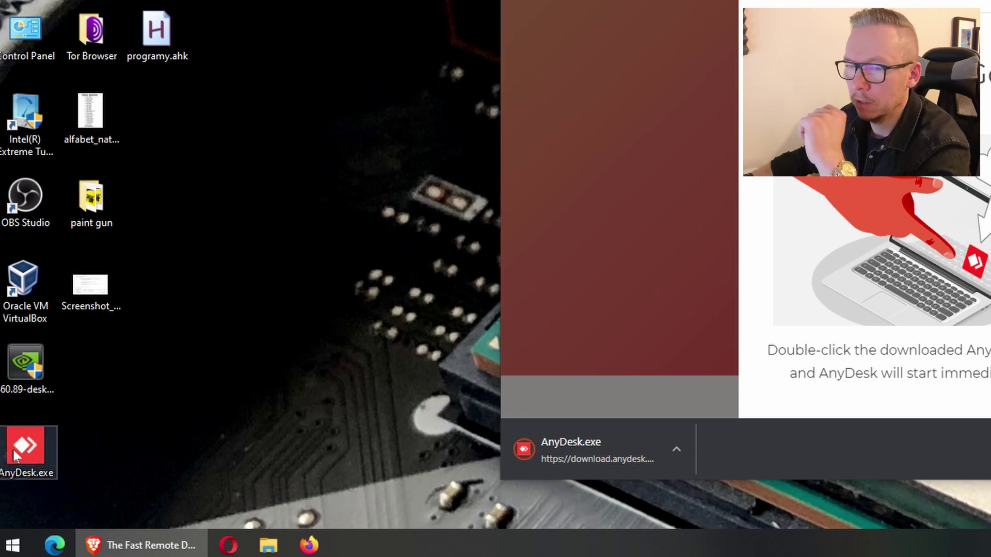
Step: Drag AnyDesk.exe from the download bar onto the desktop and run it past the security warning
{"action": "left_click_drag", "start_coordinate": [23, 449], "coordinate": [357, 281]}
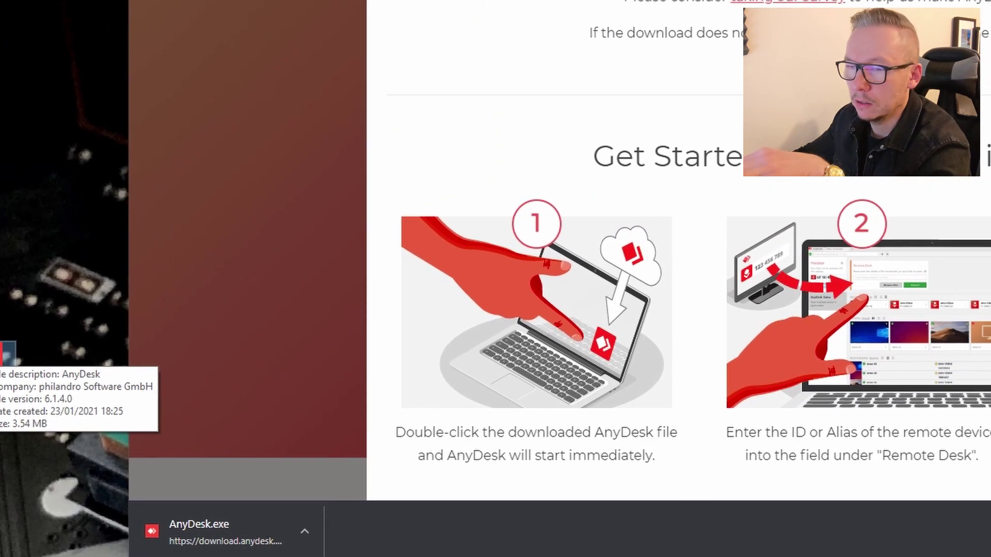
{"action": "double_click", "coordinate": [74, 339]}
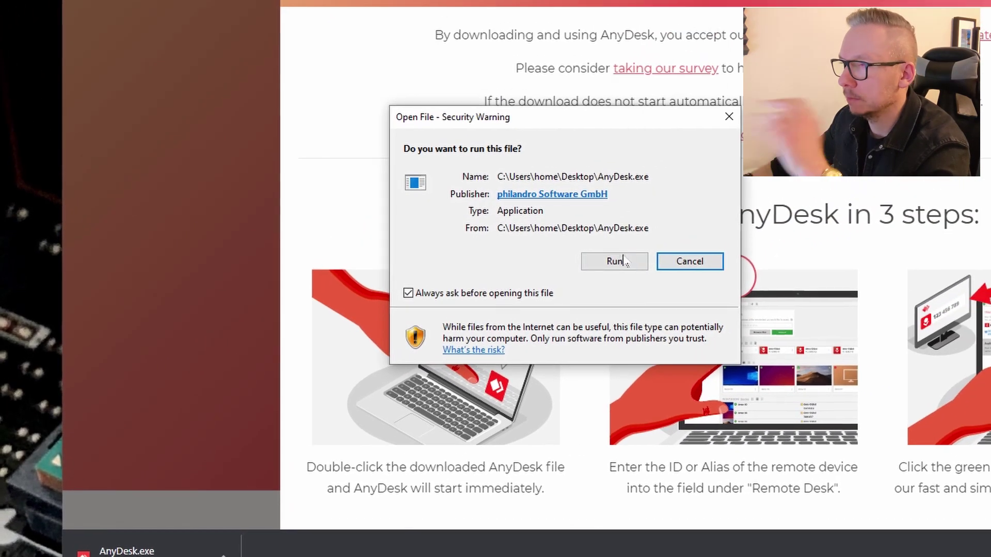
{"action": "left_click", "coordinate": [624, 261]}
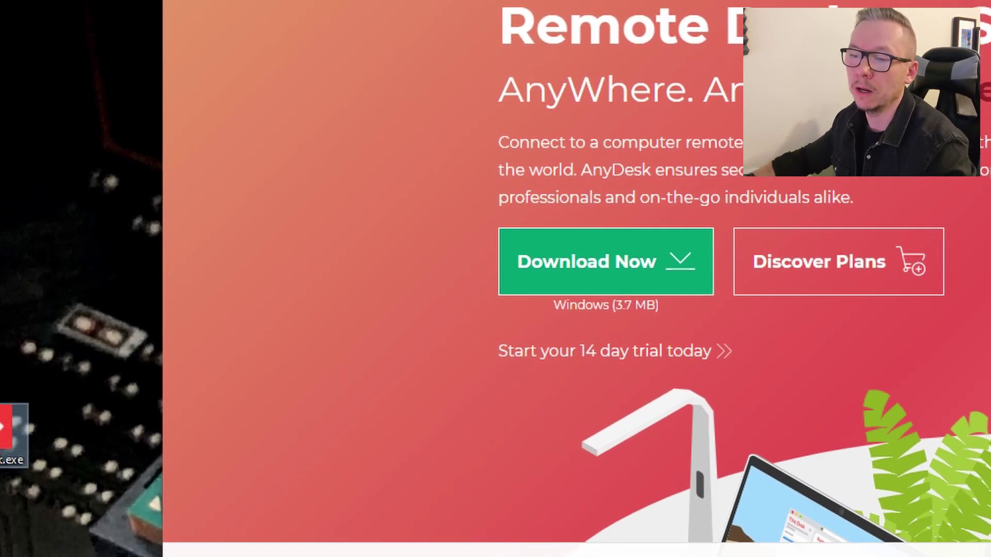
{"action": "right_click", "coordinate": [1, 429]}
{"action": "left_click", "coordinate": [76, 411]}
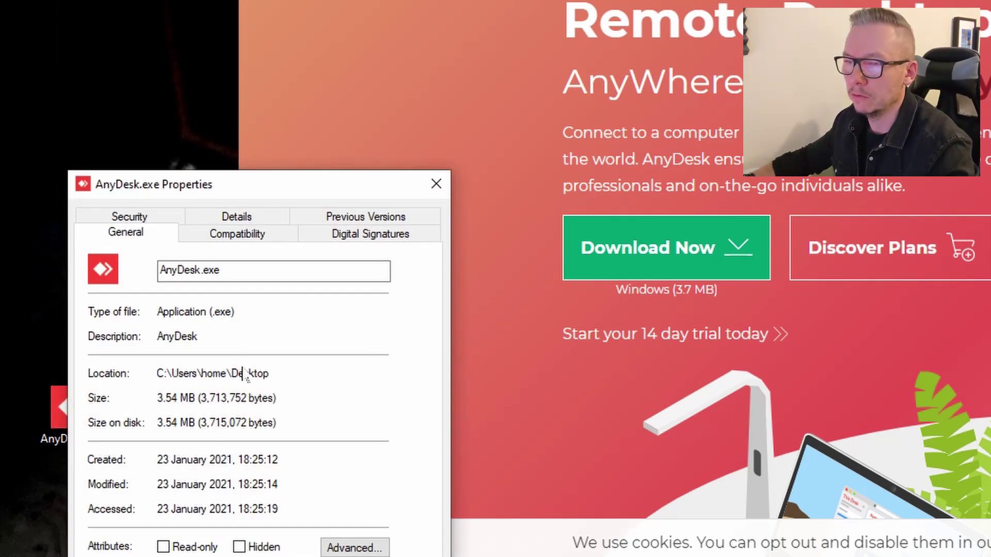
{"action": "left_click_drag", "start_coordinate": [237, 192], "coordinate": [334, 162]}
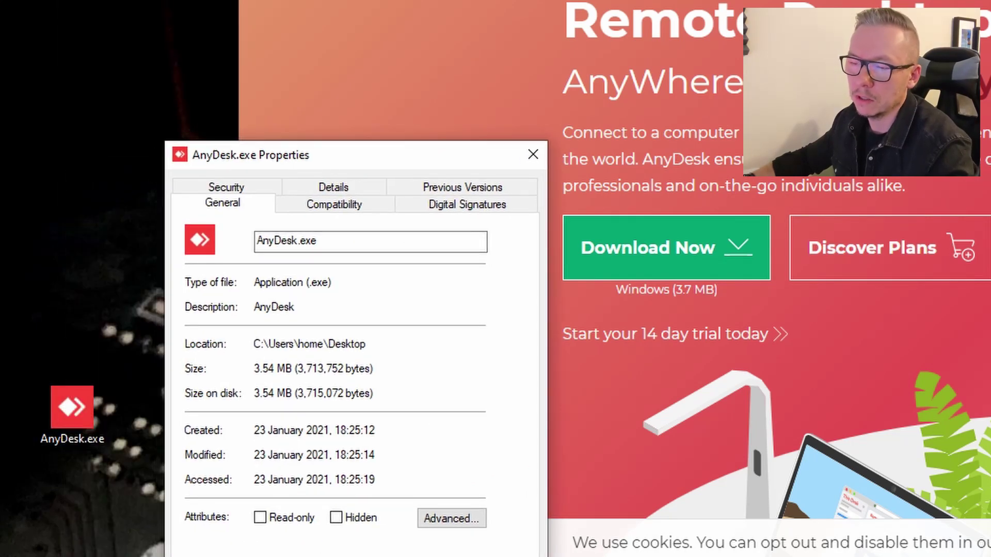
{"action": "key", "text": "Escape"}
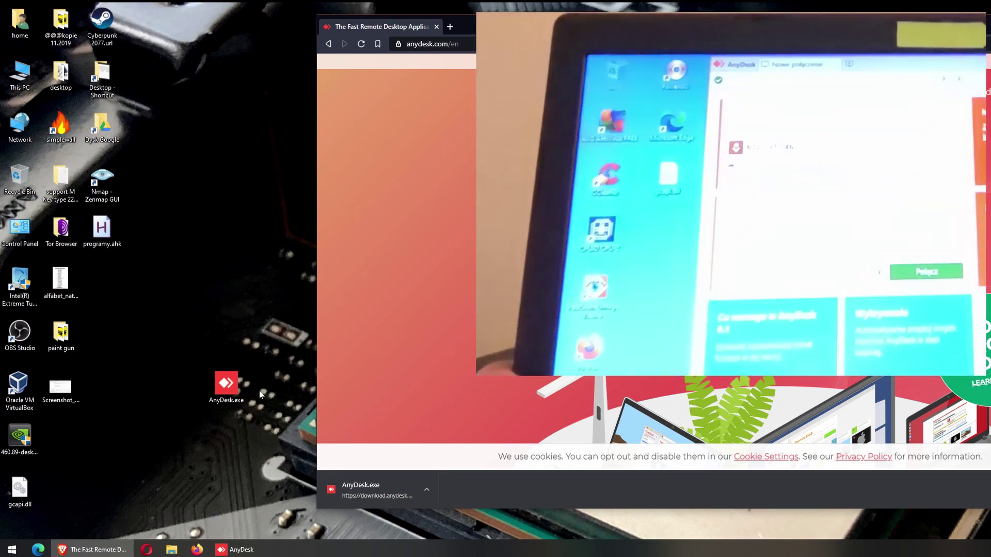
Step: Minimize the browser and launch AnyDesk.exe from the desktop
{"action": "left_click", "coordinate": [91, 549]}
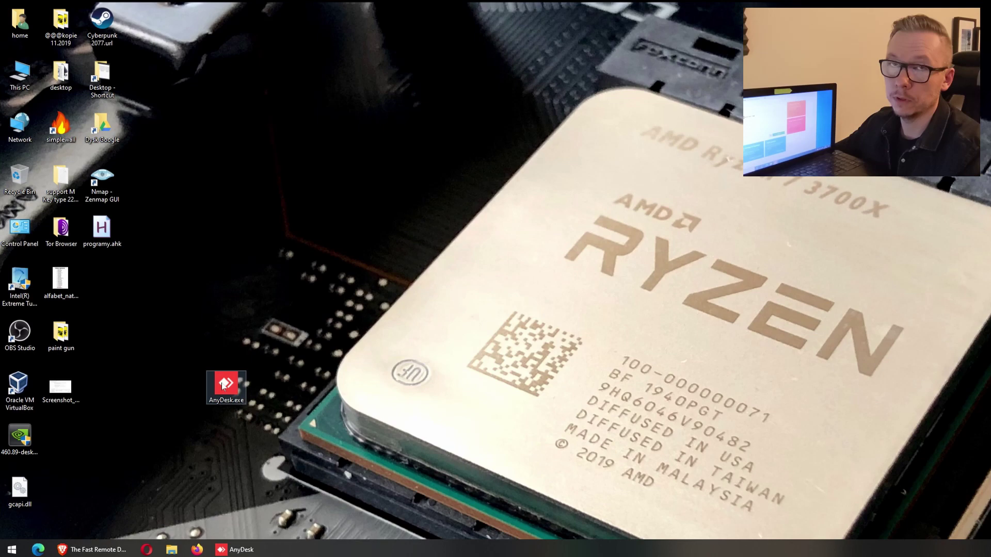
{"action": "double_click", "coordinate": [223, 386]}
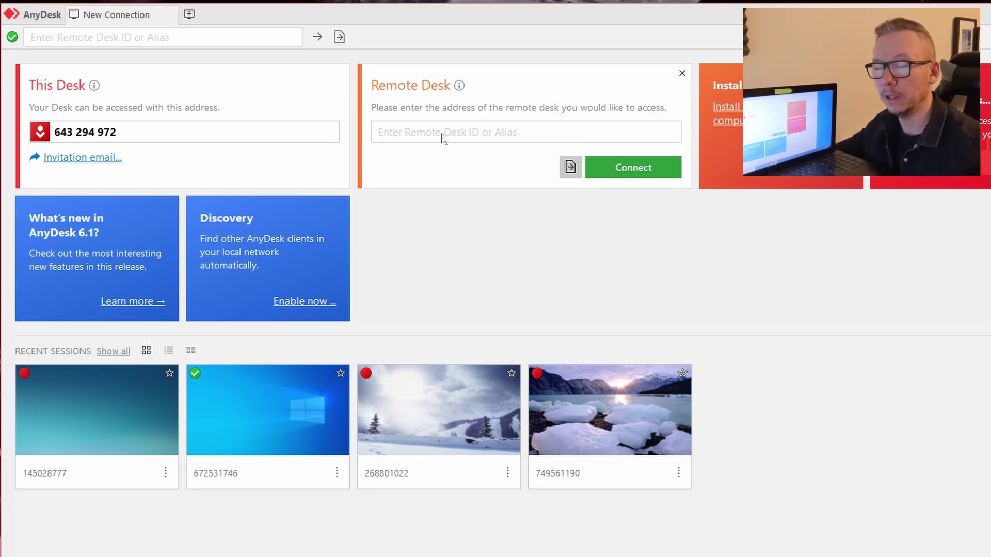
Step: Enter the laptop's AnyDesk address in the Remote Desk field and connect
{"action": "left_click", "coordinate": [439, 135]}
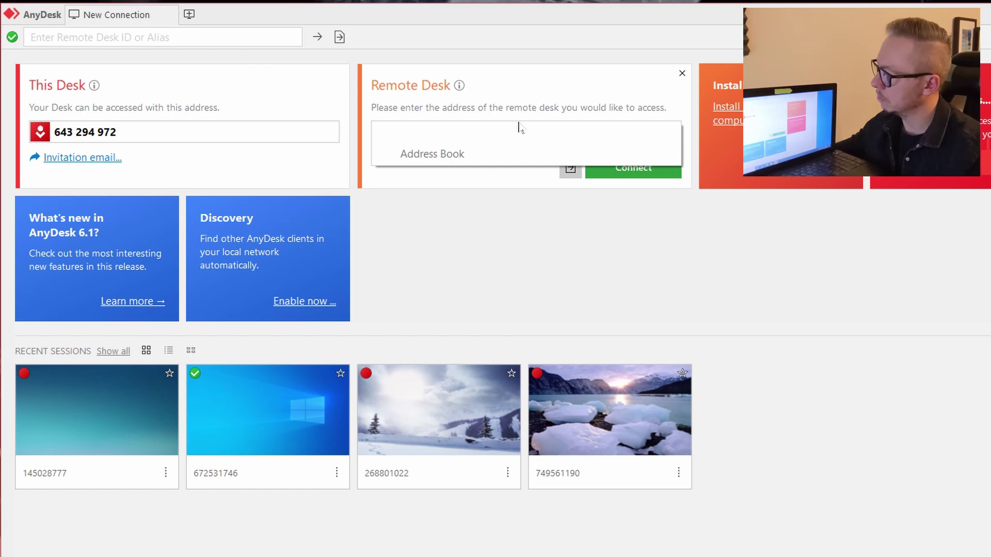
{"action": "type", "text": "6"}
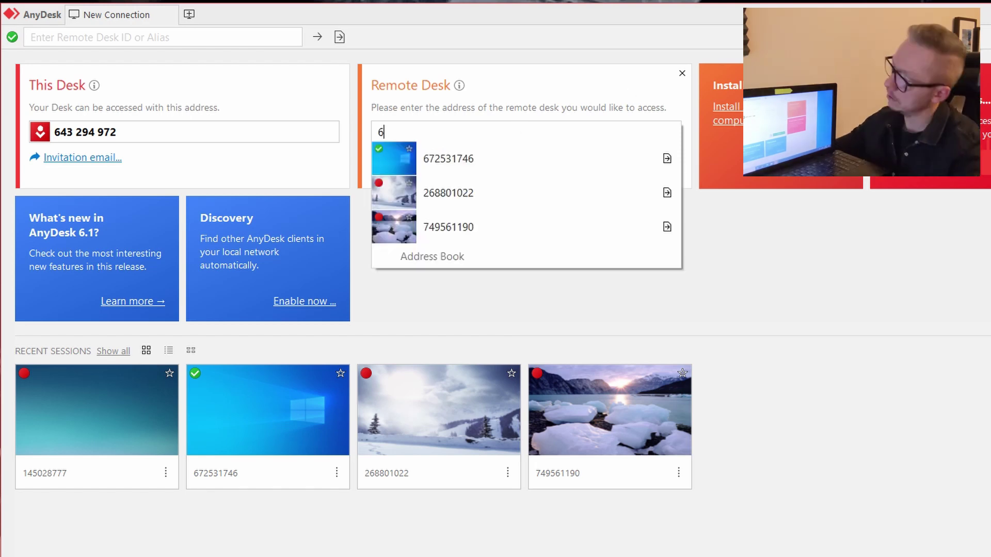
{"action": "type", "text": "7"}
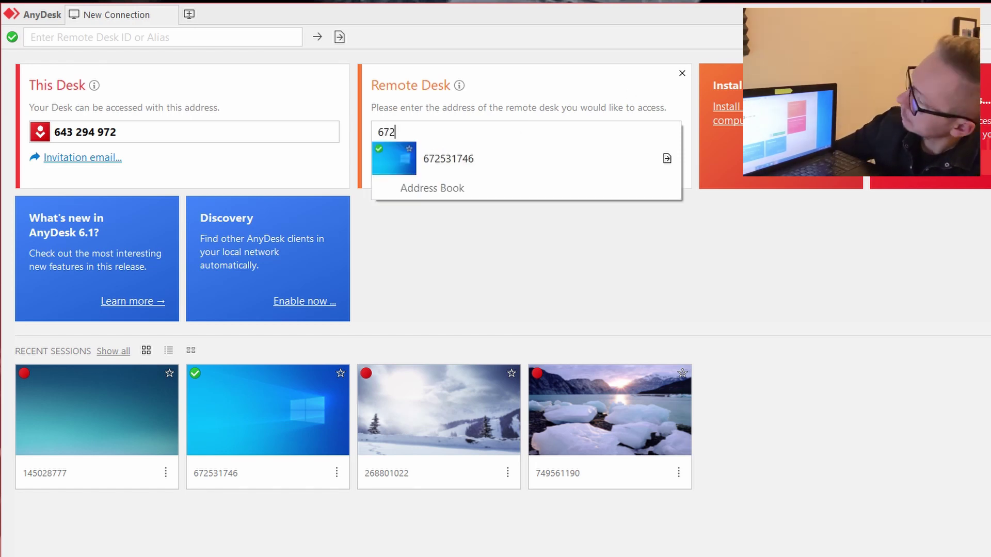
{"action": "type", "text": "2"}
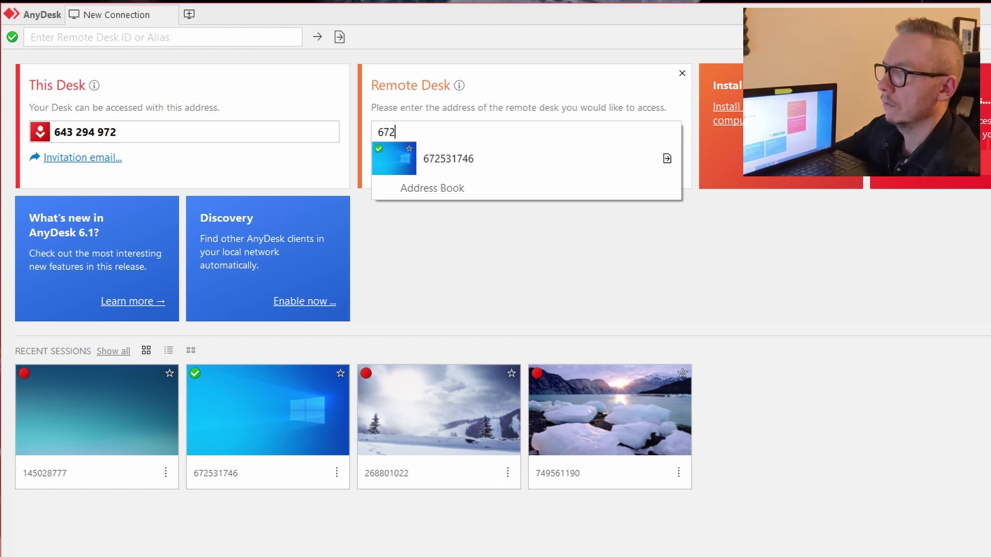
{"action": "type", "text": "531746"}
{"action": "key", "text": "Return"}
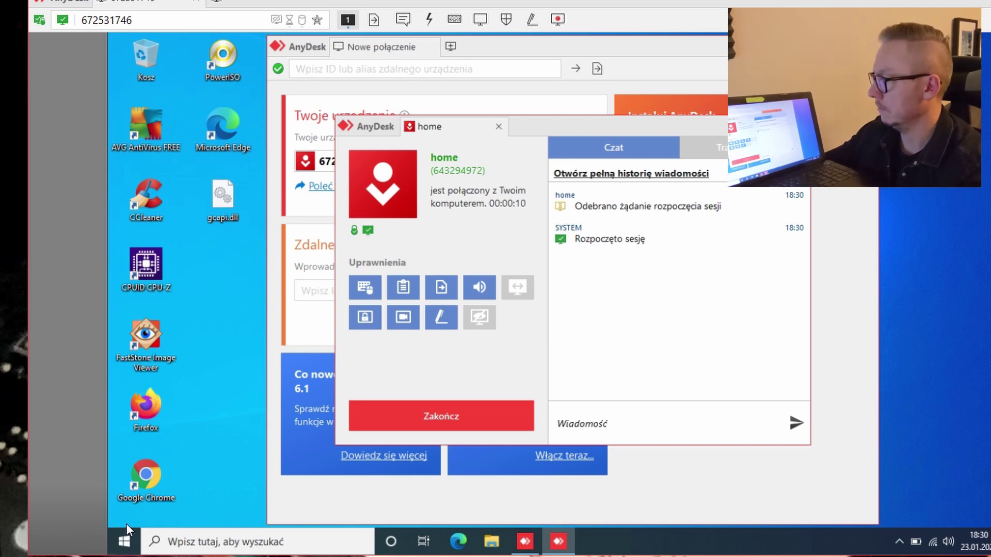
Step: On the remote laptop, move the AnyDesk shortcut to the left and open the Start menu
{"action": "left_click", "coordinate": [123, 542]}
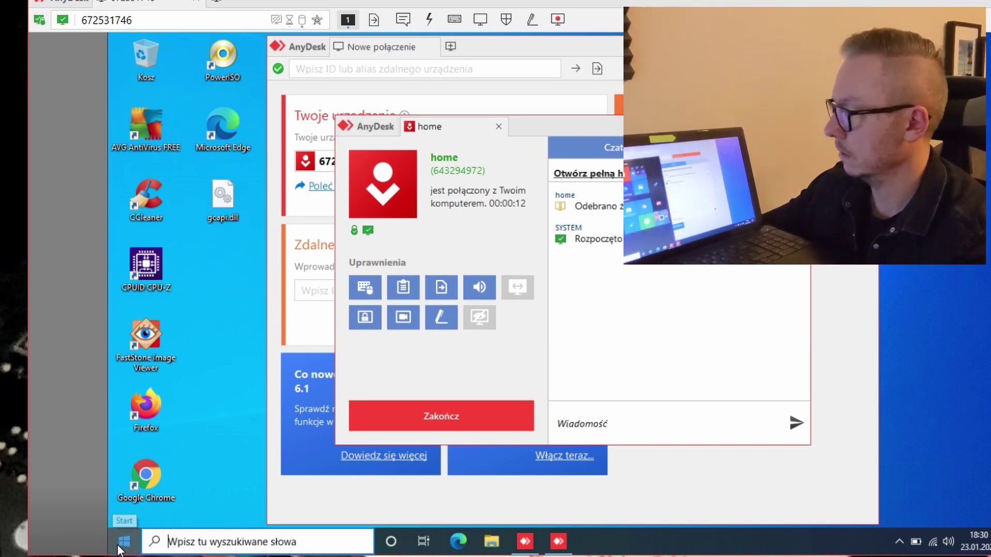
{"action": "left_click", "coordinate": [120, 538]}
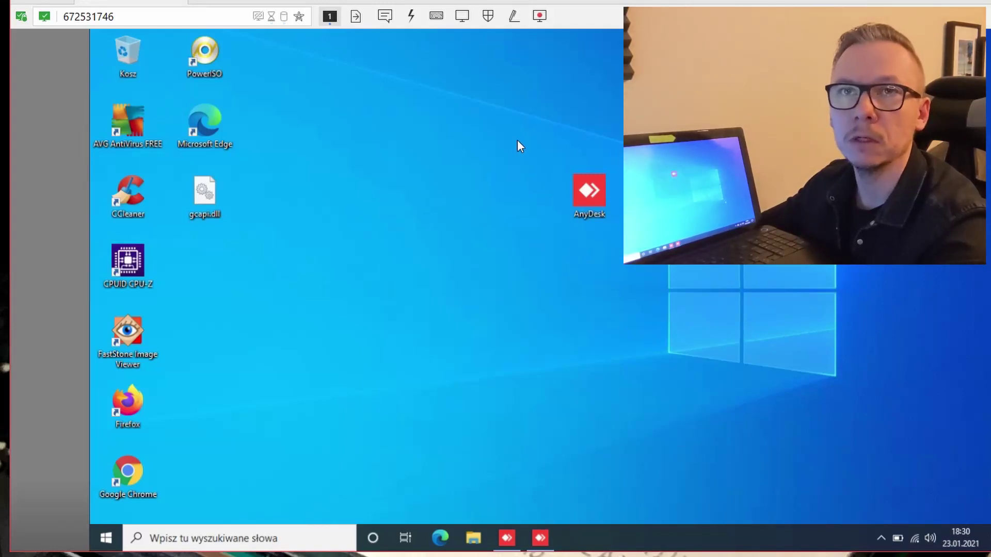
{"action": "left_click_drag", "start_coordinate": [518, 141], "coordinate": [412, 287]}
{"action": "left_click_drag", "start_coordinate": [613, 192], "coordinate": [435, 246]}
{"action": "left_click", "coordinate": [106, 538]}
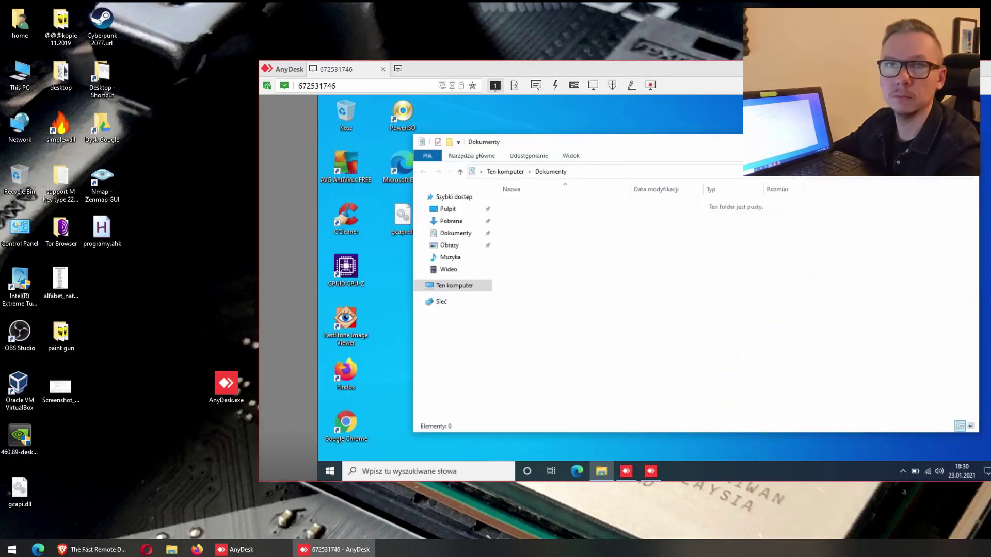
Step: Move and shrink the remote Documents window, then launch Google Chrome and close it with Alt+F4
{"action": "left_click_drag", "start_coordinate": [691, 147], "coordinate": [618, 149]}
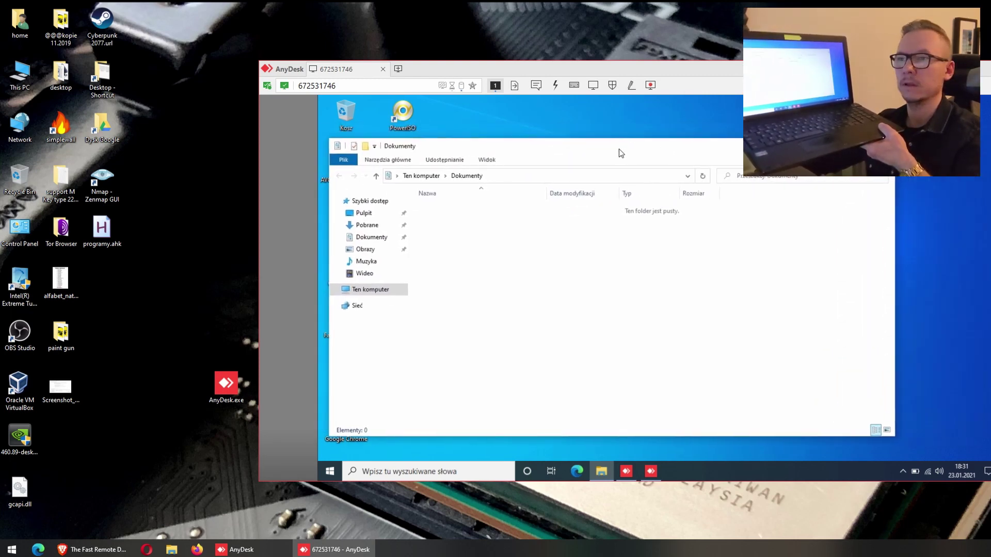
{"action": "left_click_drag", "start_coordinate": [354, 139], "coordinate": [550, 170]}
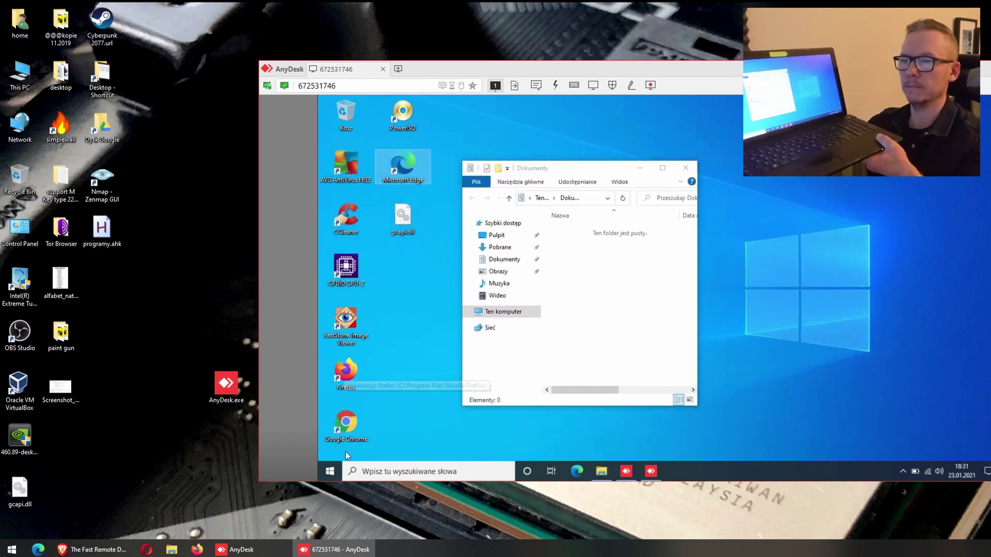
{"action": "left_click", "coordinate": [346, 423]}
{"action": "double_click", "coordinate": [346, 424]}
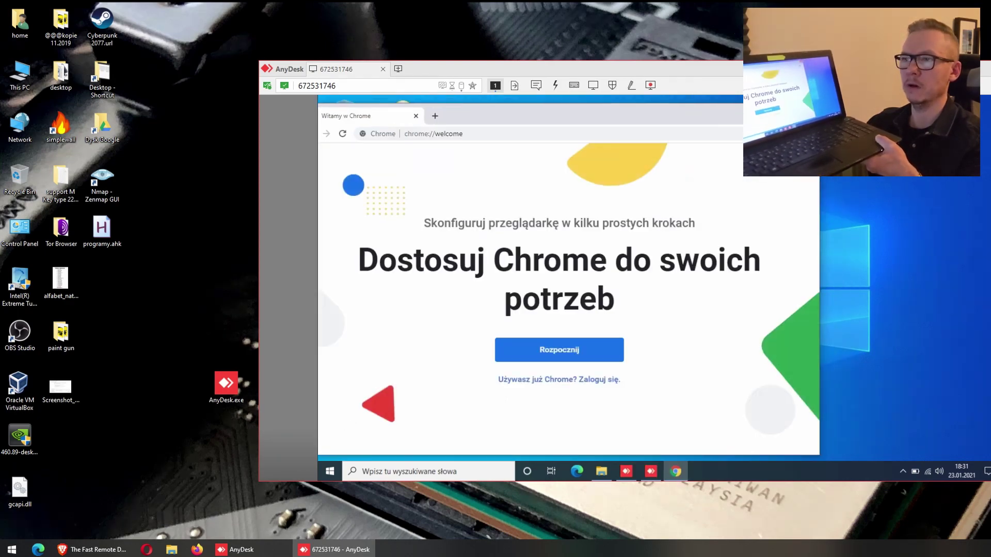
{"action": "key", "text": "alt+F4"}
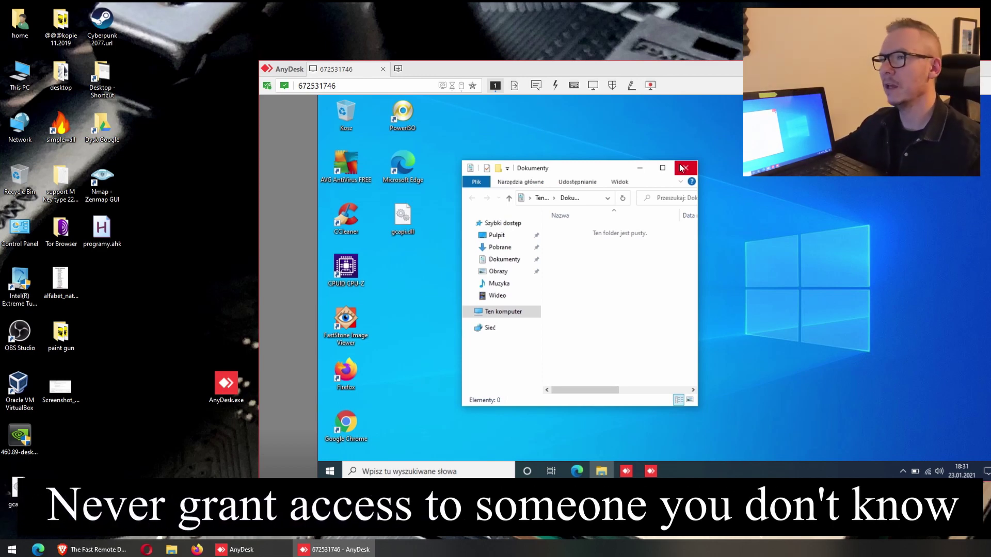
Step: Close the remote Documents window
{"action": "left_click", "coordinate": [682, 167]}
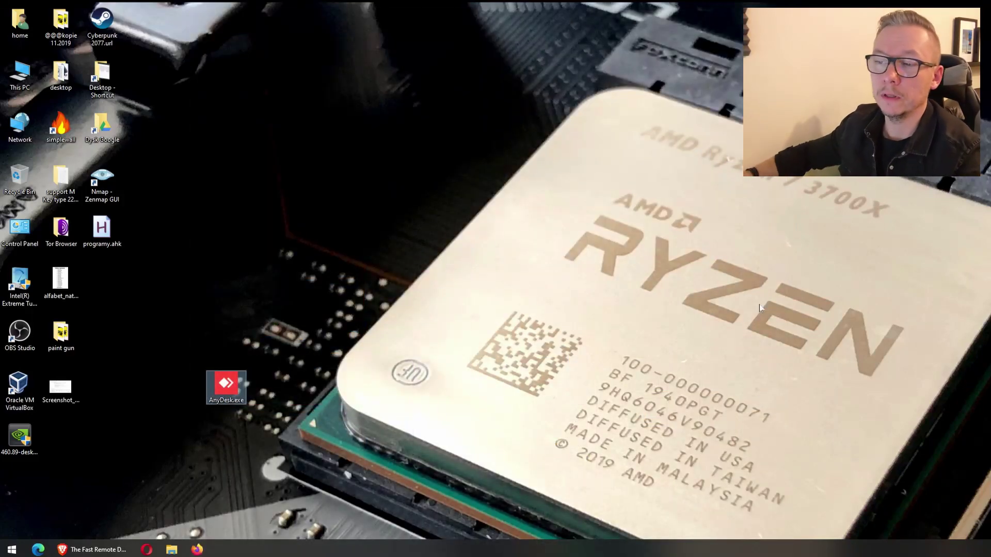
Step: Relaunch AnyDesk, paste the phone's AnyDesk address into Remote Desk and connect
{"action": "double_click", "coordinate": [239, 385]}
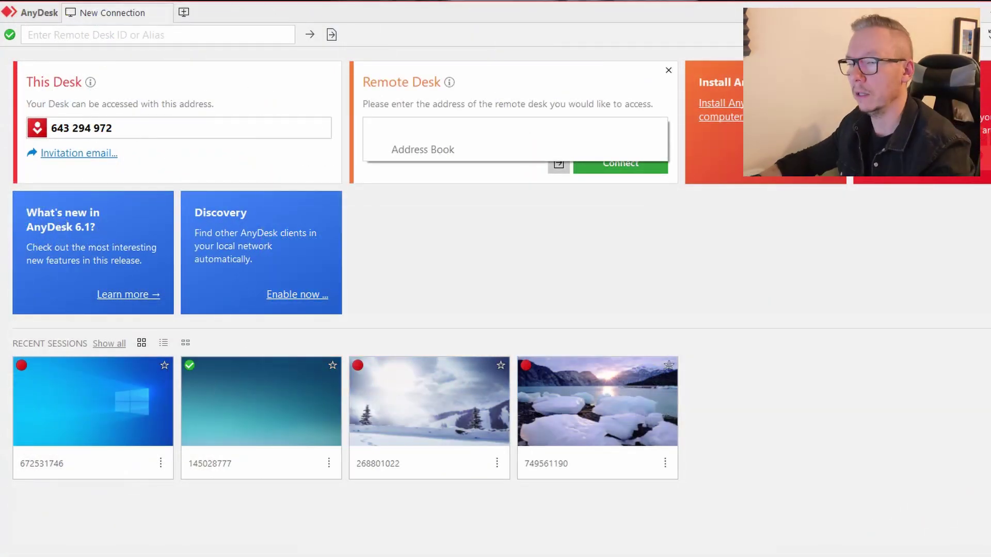
{"action": "type", "text": "145028777"}
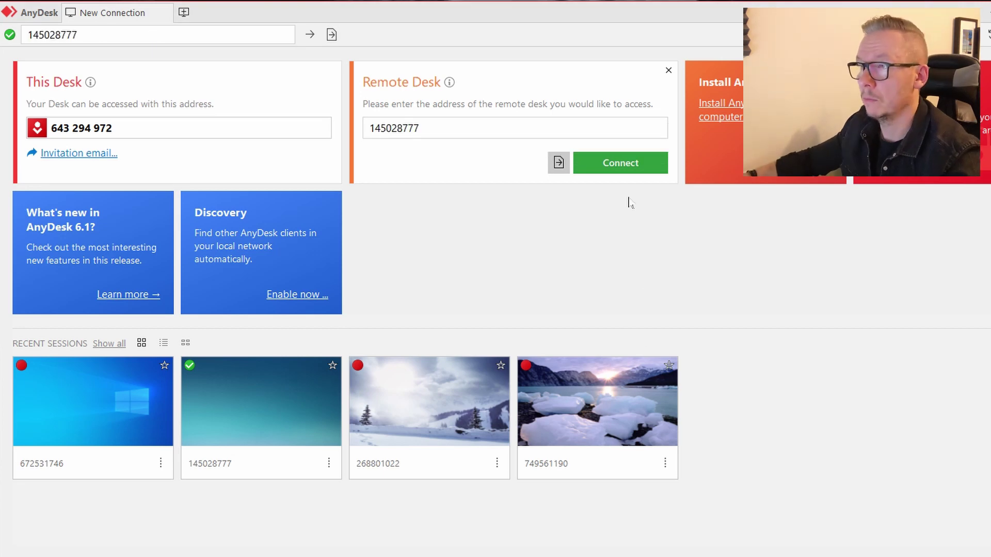
{"action": "left_click", "coordinate": [619, 166]}
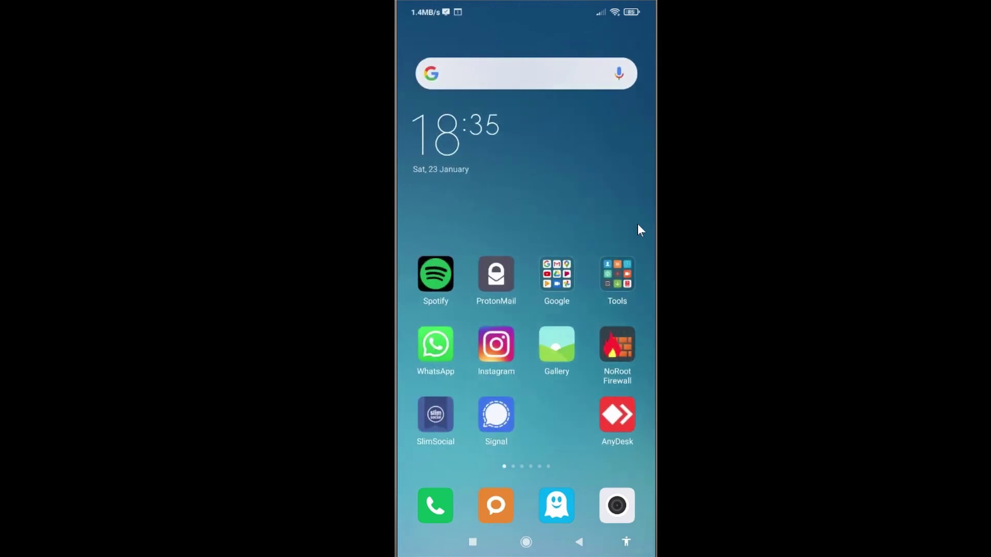
{"action": "left_click", "coordinate": [566, 283]}
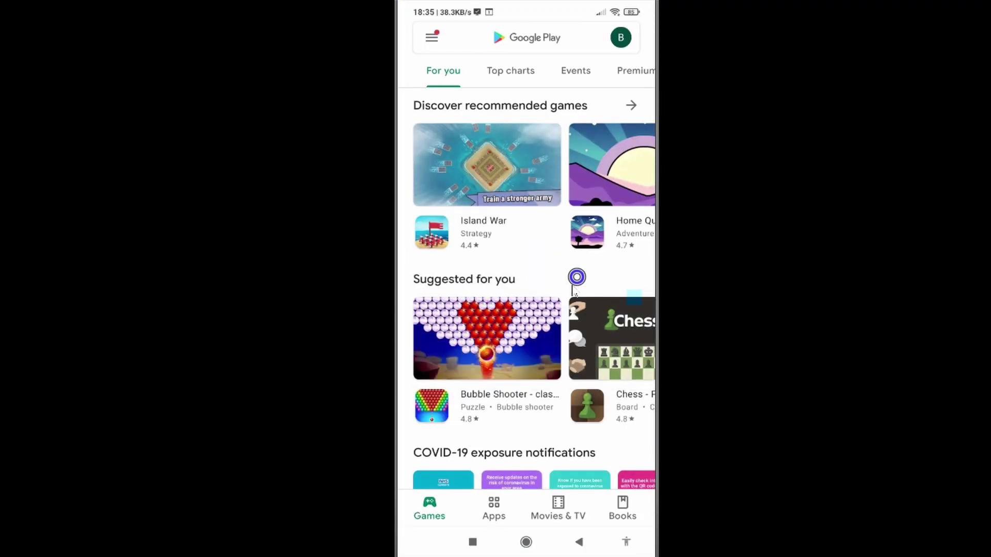
{"action": "key", "text": "Home"}
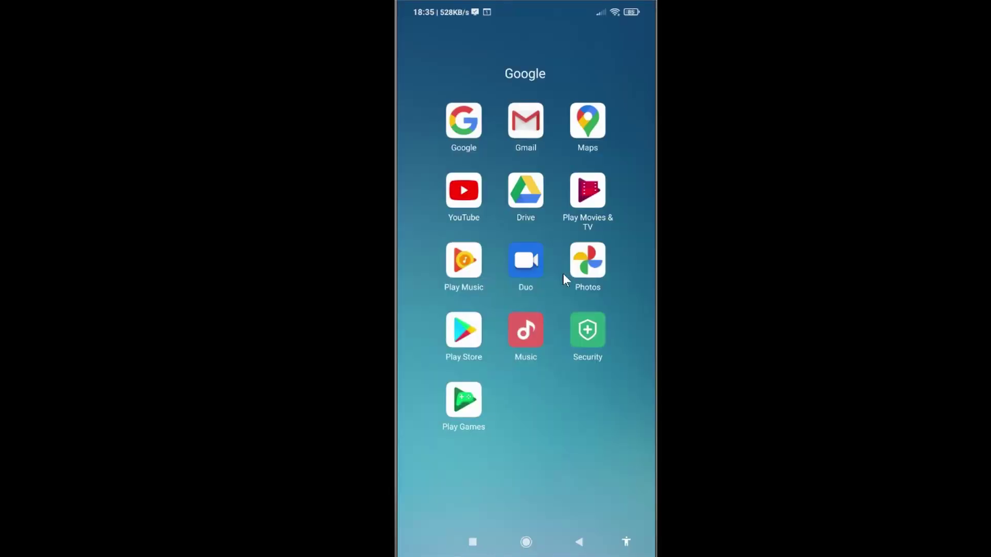
{"action": "key", "text": "Home"}
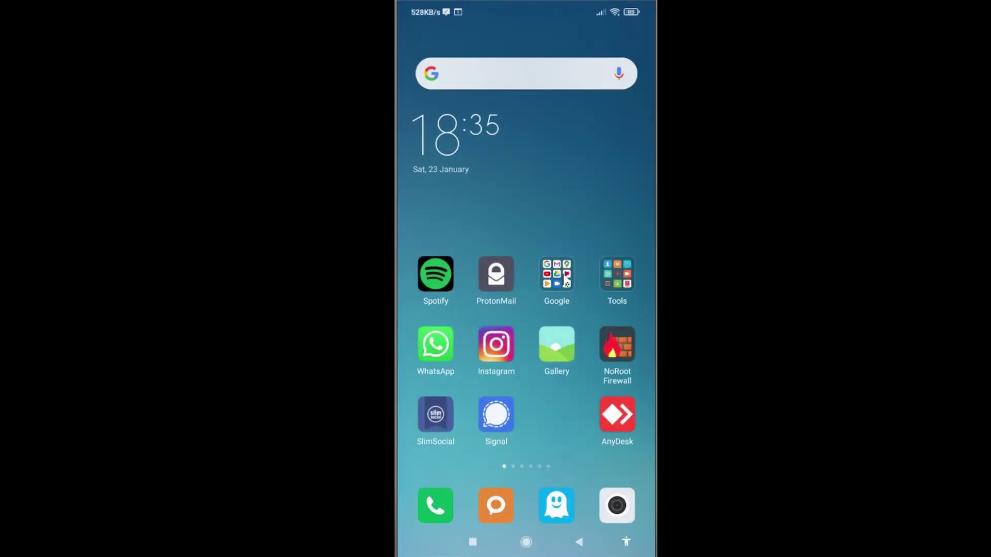